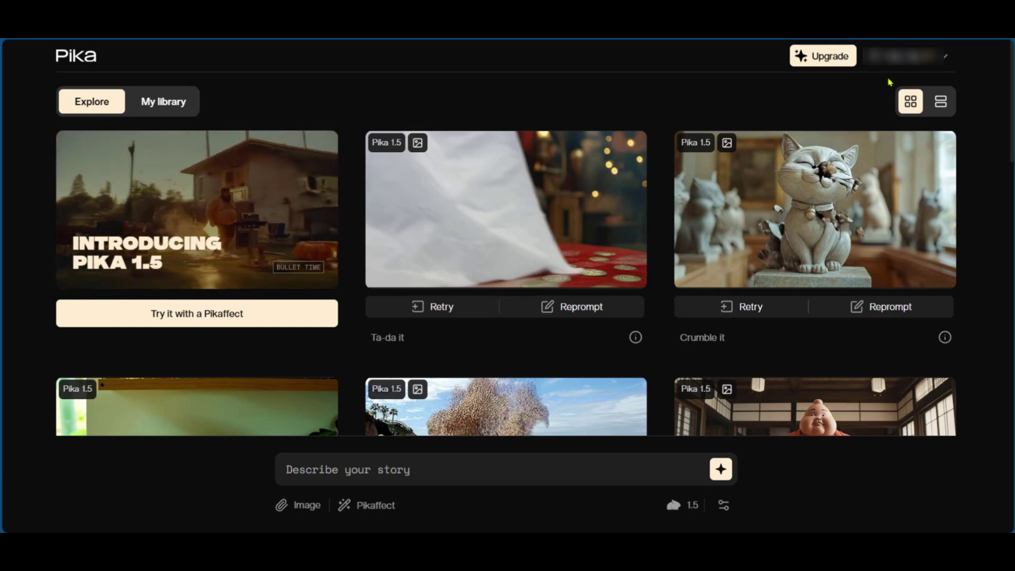
From the account menu, switch the gallery to a single-column list, then back to a grid
{"action": "left_click", "coordinate": [944, 57]}
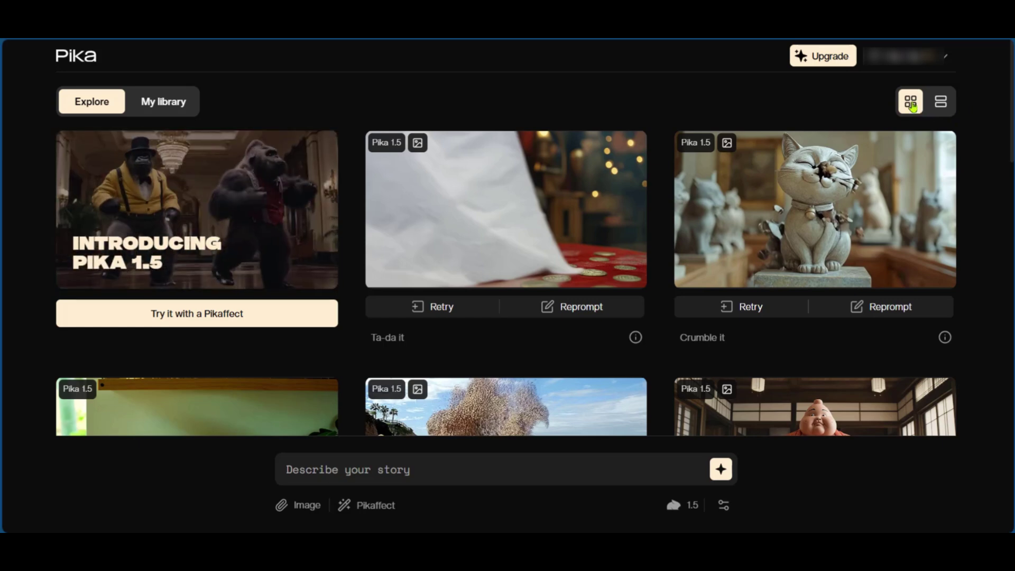
{"action": "left_click", "coordinate": [939, 109]}
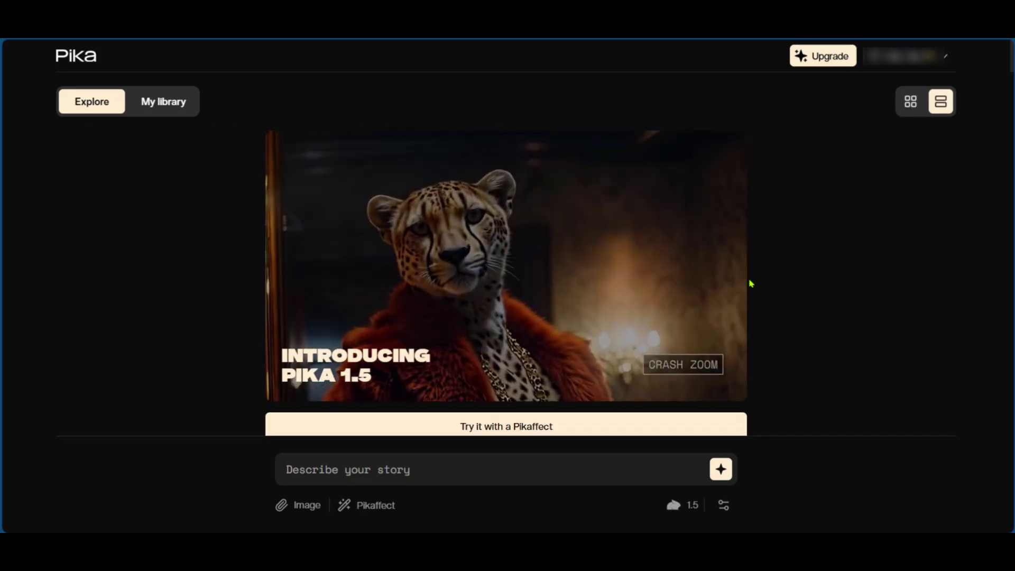
{"action": "scroll", "coordinate": [747, 302], "scroll_direction": "down", "scroll_amount": 2}
{"action": "scroll", "coordinate": [791, 210], "scroll_direction": "down", "scroll_amount": 6}
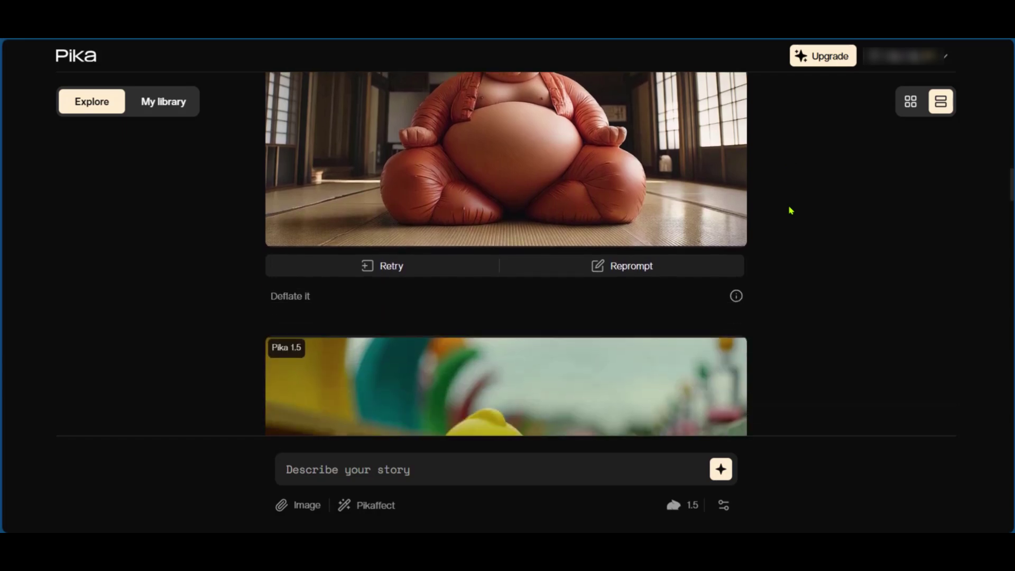
{"action": "left_click", "coordinate": [907, 109]}
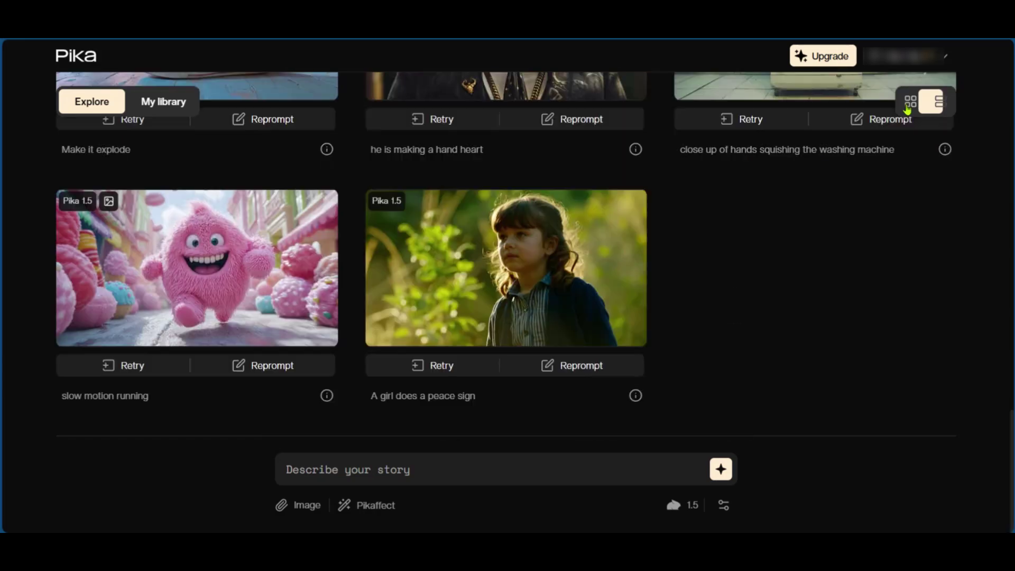
{"action": "scroll", "coordinate": [975, 310], "scroll_direction": "up", "scroll_amount": 10}
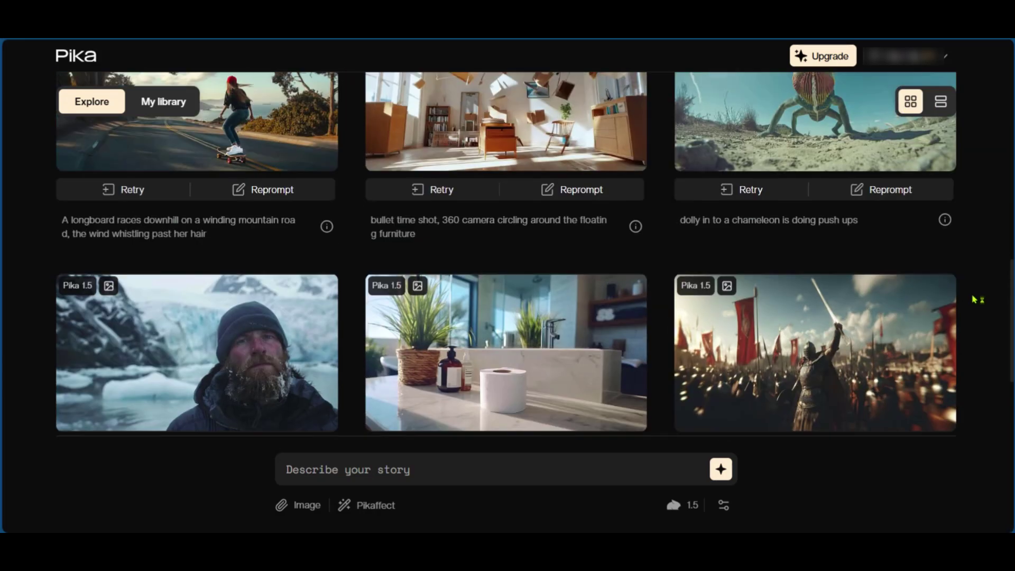
{"action": "scroll", "coordinate": [979, 294], "scroll_direction": "up", "scroll_amount": 10}
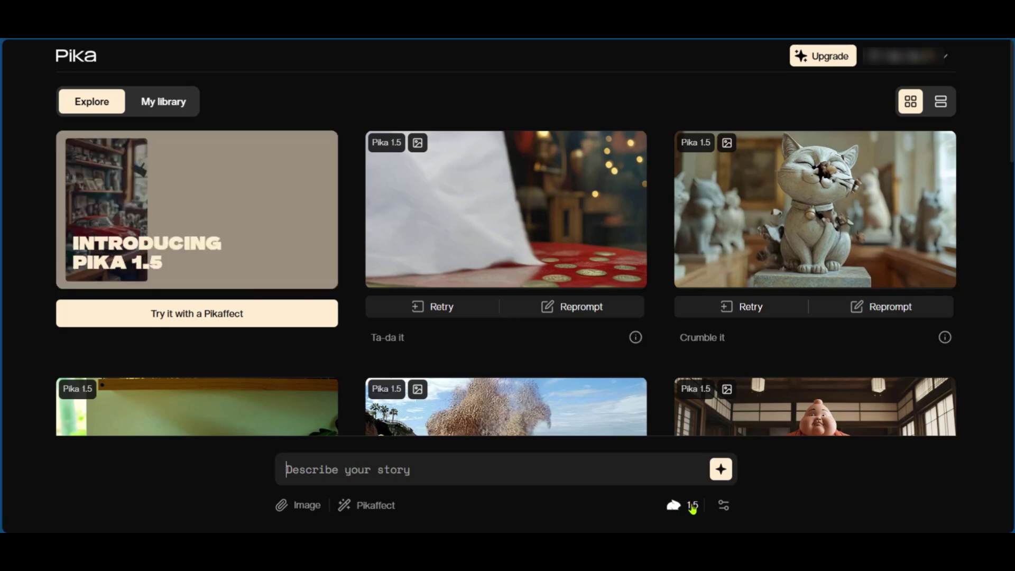
Review the available model versions and the advanced generation options without changing them
{"action": "left_click", "coordinate": [693, 506]}
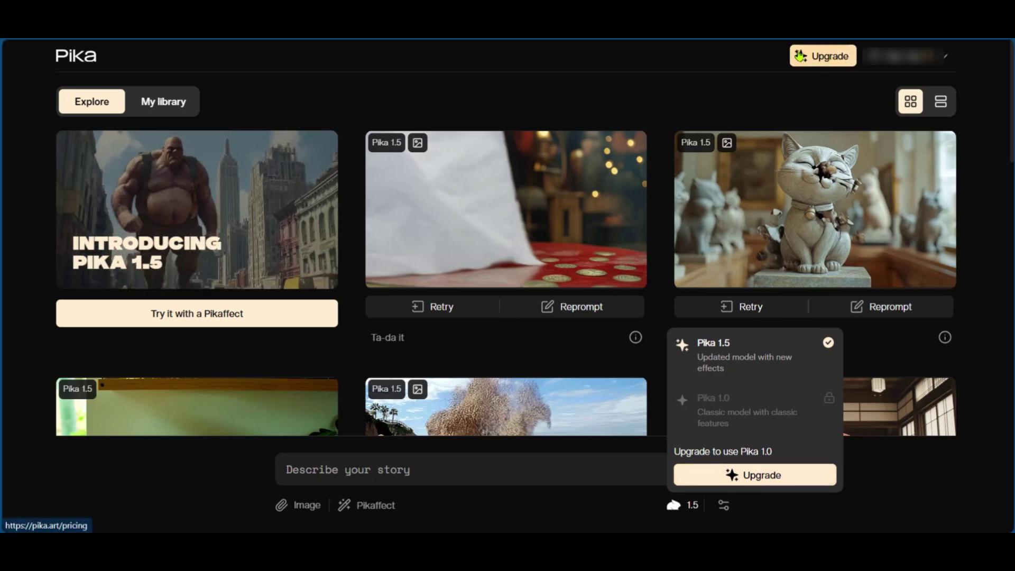
{"action": "left_click", "coordinate": [804, 503]}
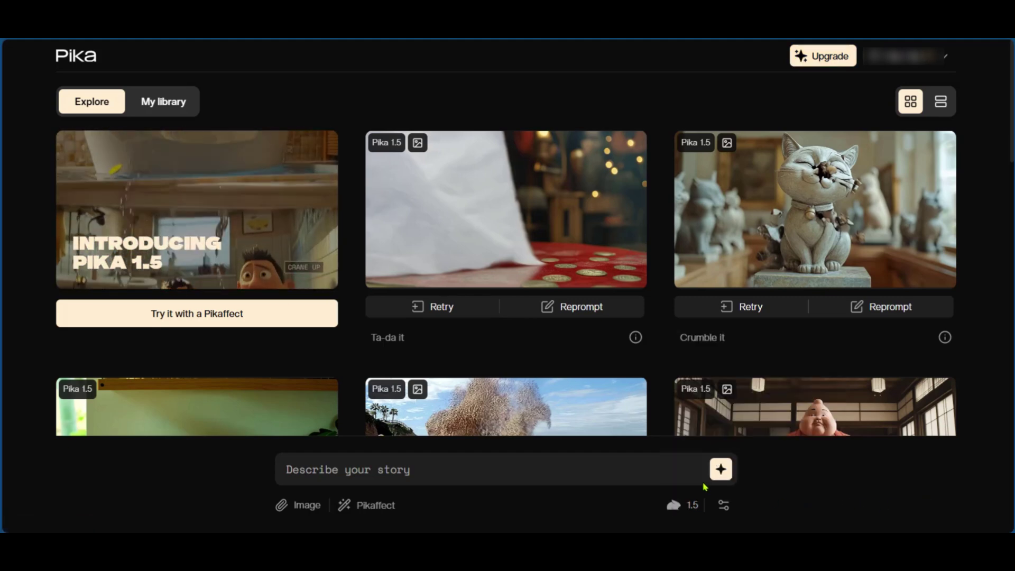
{"action": "left_click", "coordinate": [723, 507]}
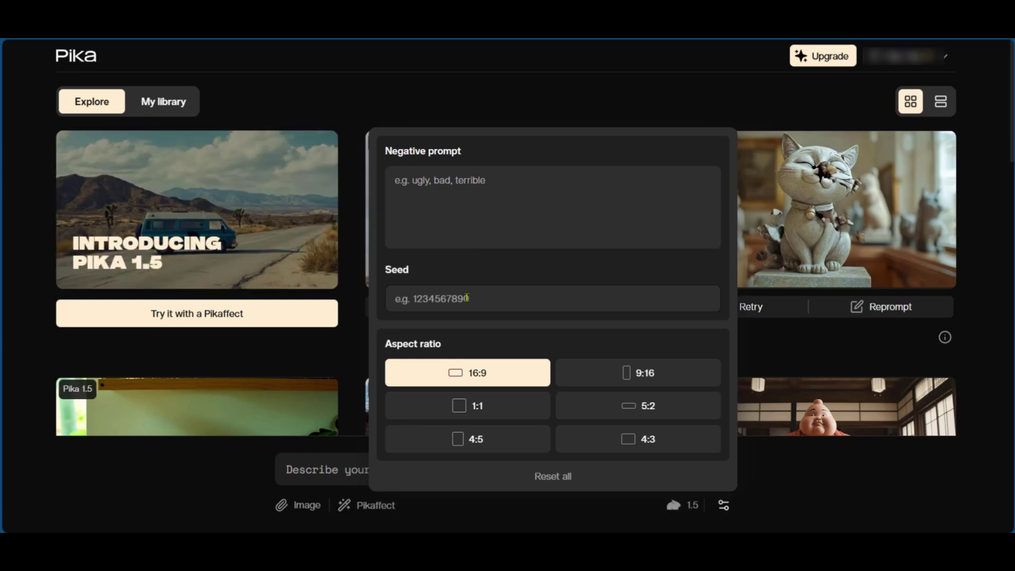
{"action": "scroll", "coordinate": [465, 352], "scroll_direction": "down", "scroll_amount": 3}
{"action": "scroll", "coordinate": [466, 352], "scroll_direction": "up", "scroll_amount": 1}
{"action": "scroll", "coordinate": [466, 352], "scroll_direction": "up", "scroll_amount": 2}
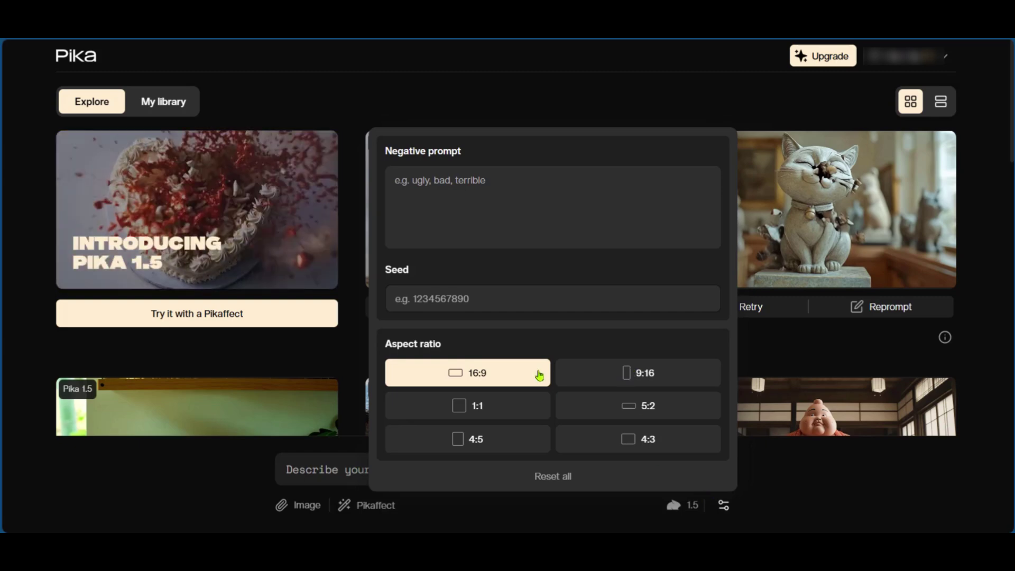
{"action": "left_click", "coordinate": [775, 476]}
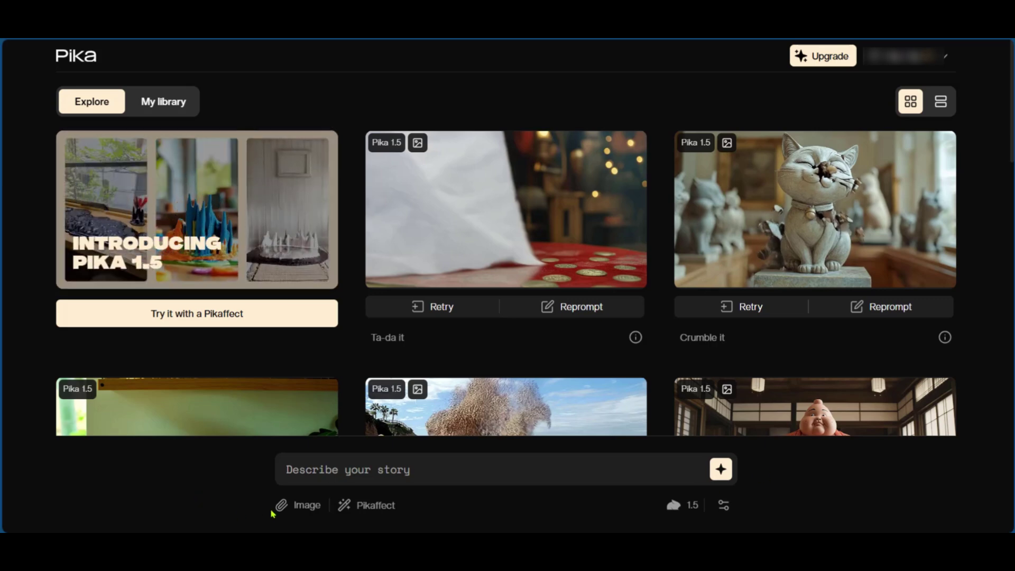
Attach the mini car.jpg photo to the prompt and bring up the Pikaffect effect list
{"action": "left_click", "coordinate": [290, 507]}
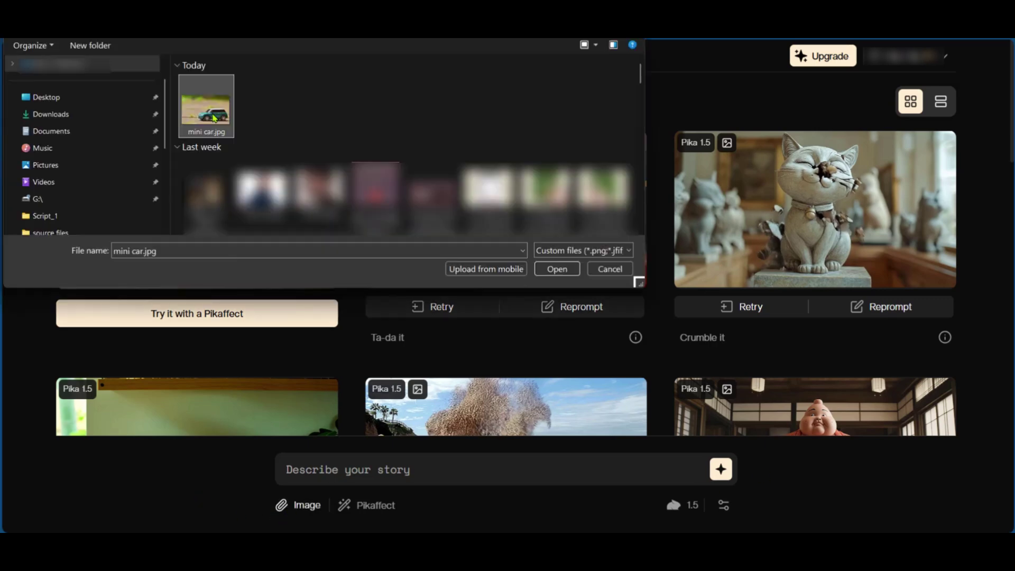
{"action": "left_click", "coordinate": [542, 270]}
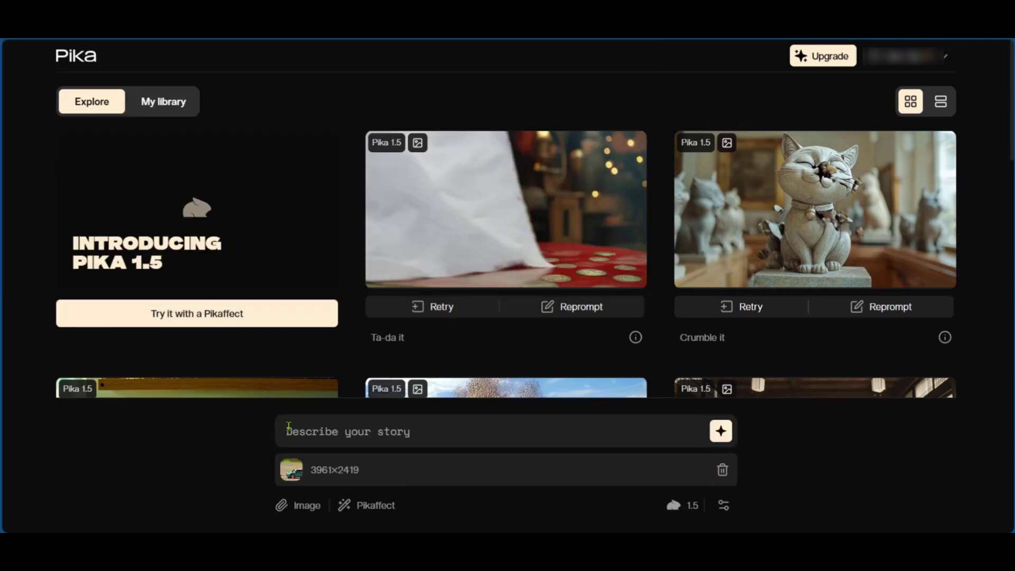
{"action": "left_click", "coordinate": [361, 506]}
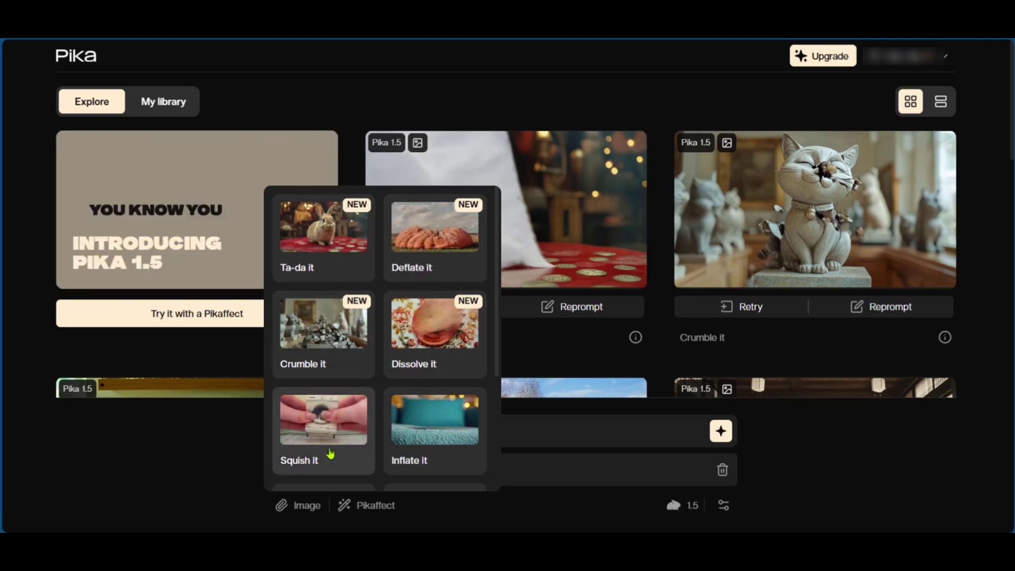
{"action": "scroll", "coordinate": [433, 423], "scroll_direction": "down", "scroll_amount": 6}
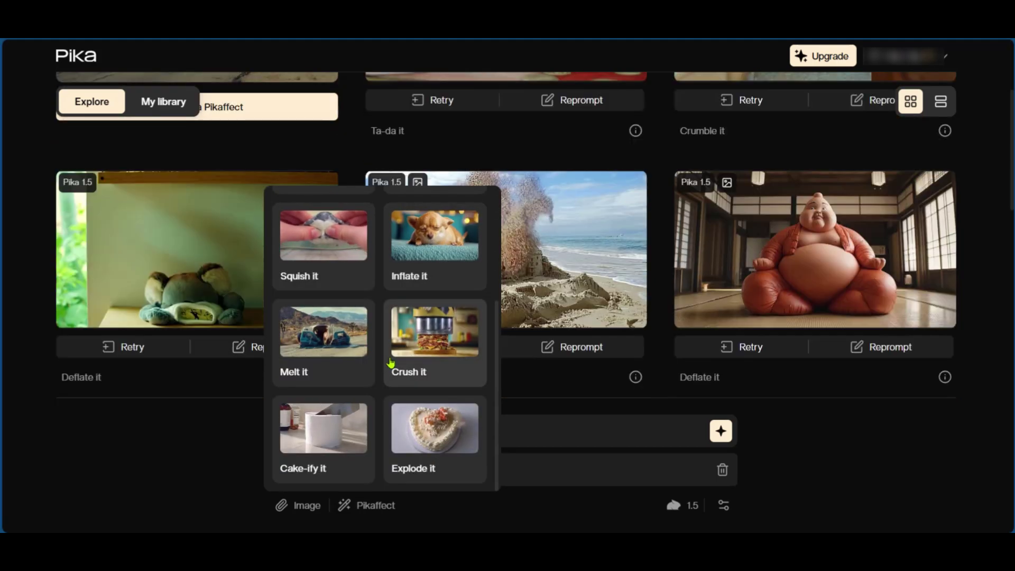
{"action": "scroll", "coordinate": [391, 363], "scroll_direction": "up", "scroll_amount": 6}
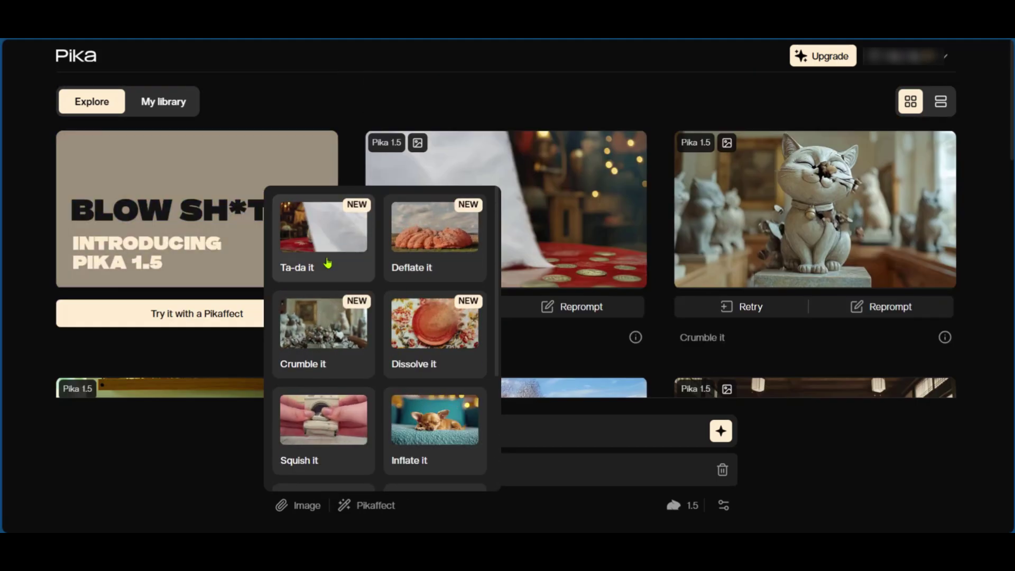
Apply the Ta-da it effect and generate the toy car video
{"action": "left_click", "coordinate": [329, 262]}
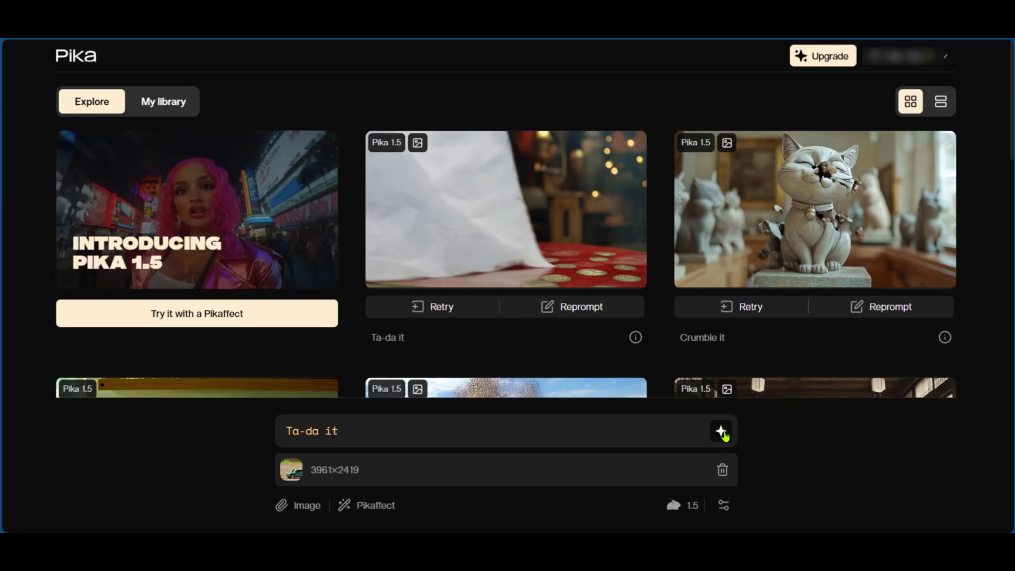
{"action": "left_click", "coordinate": [721, 431]}
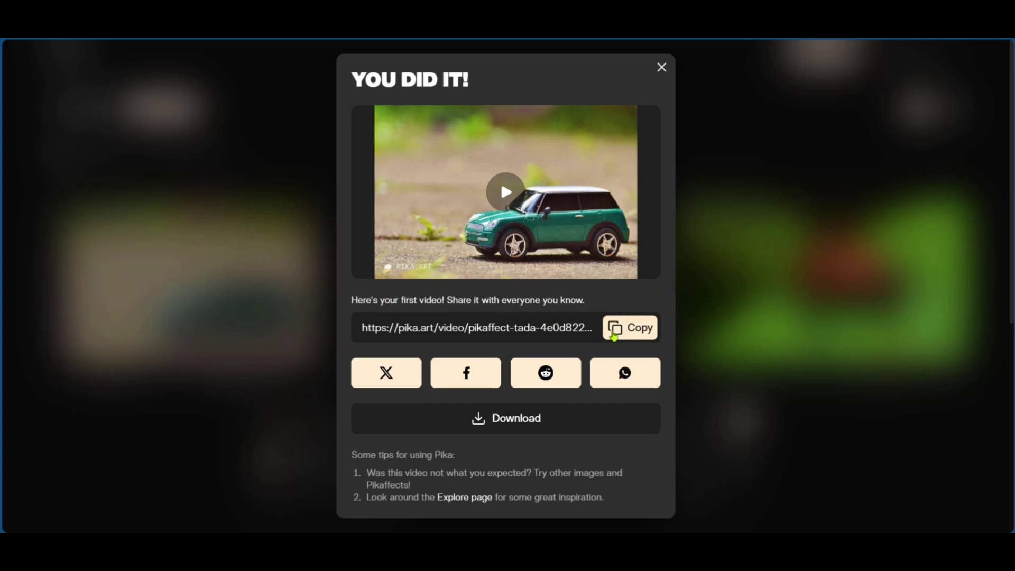
Copy the Ta-da it video's share link, play the car preview, then close the share dialog
{"action": "left_click", "coordinate": [629, 332]}
{"action": "scroll", "coordinate": [588, 438], "scroll_direction": "down", "scroll_amount": 1}
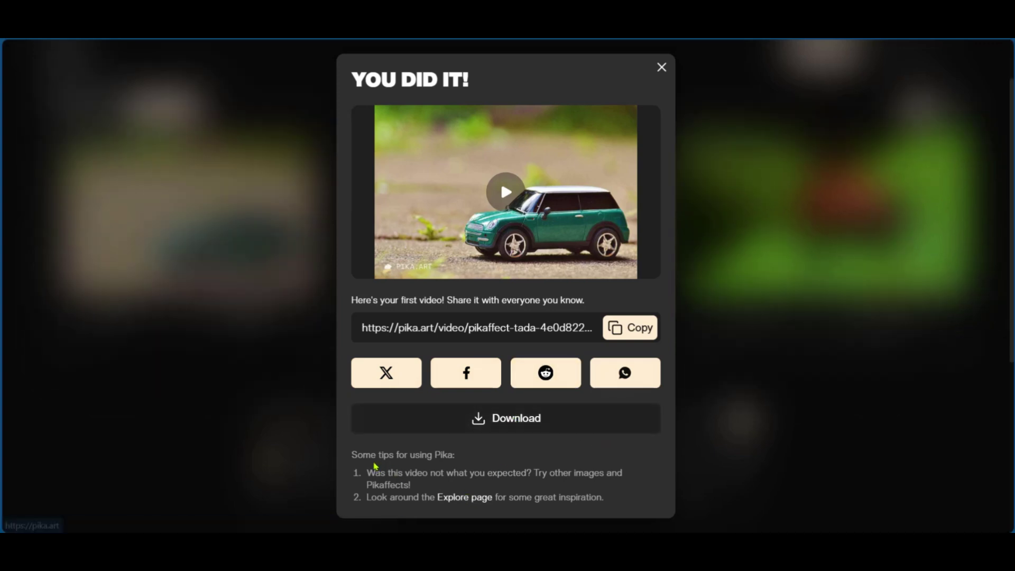
{"action": "scroll", "coordinate": [417, 452], "scroll_direction": "up", "scroll_amount": 1}
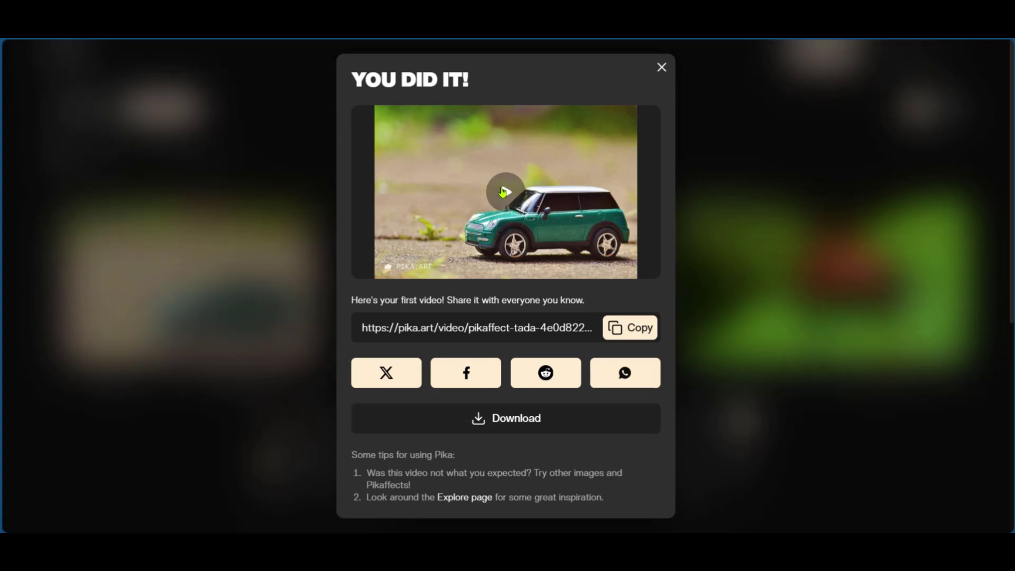
{"action": "left_click", "coordinate": [503, 192]}
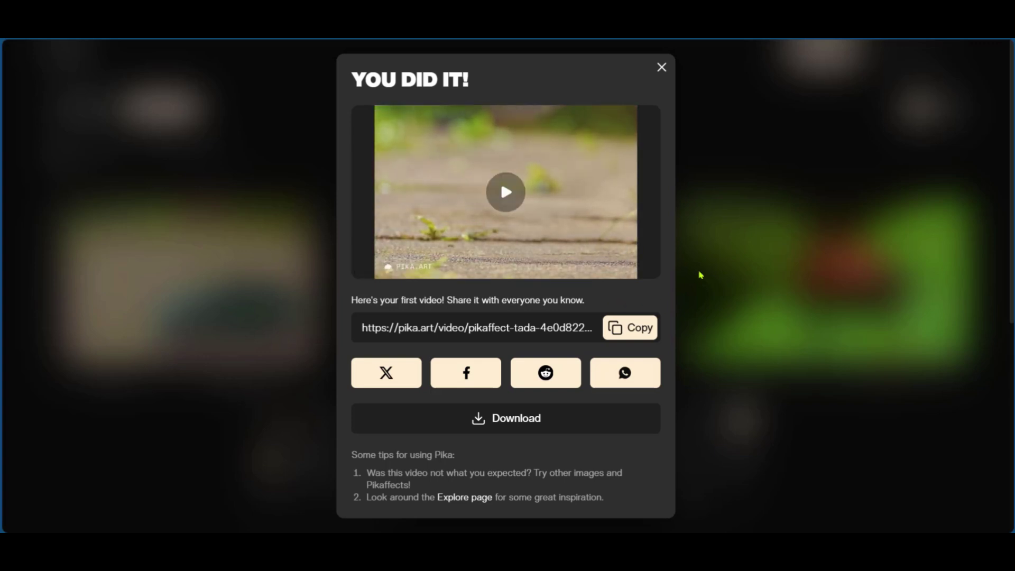
{"action": "left_click", "coordinate": [662, 68]}
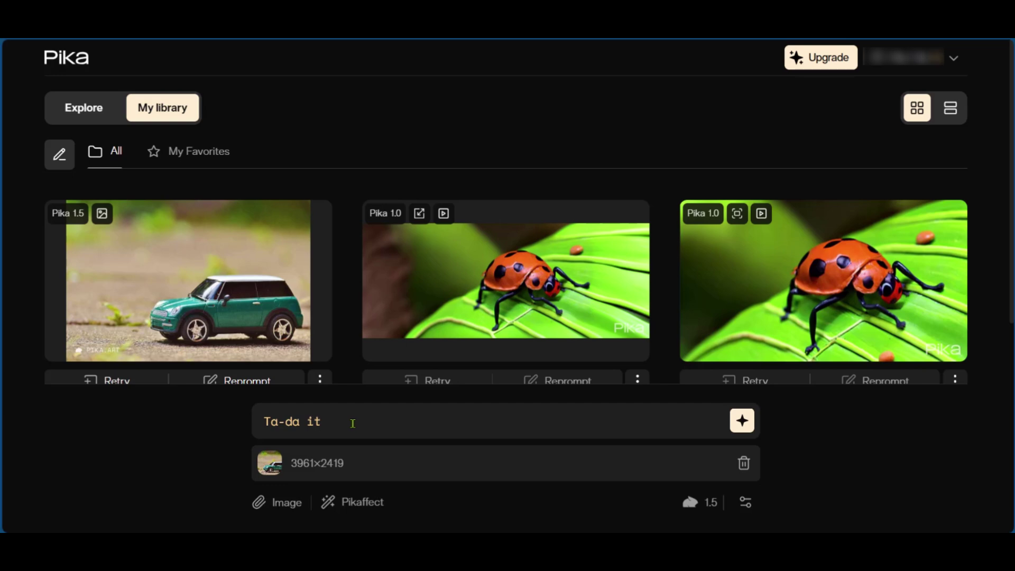
Replace the Ta-da it prompt with the Dissolve it effect and generate that video
{"action": "left_click_drag", "start_coordinate": [349, 423], "coordinate": [252, 423]}
{"action": "key", "text": "BackSpace"}
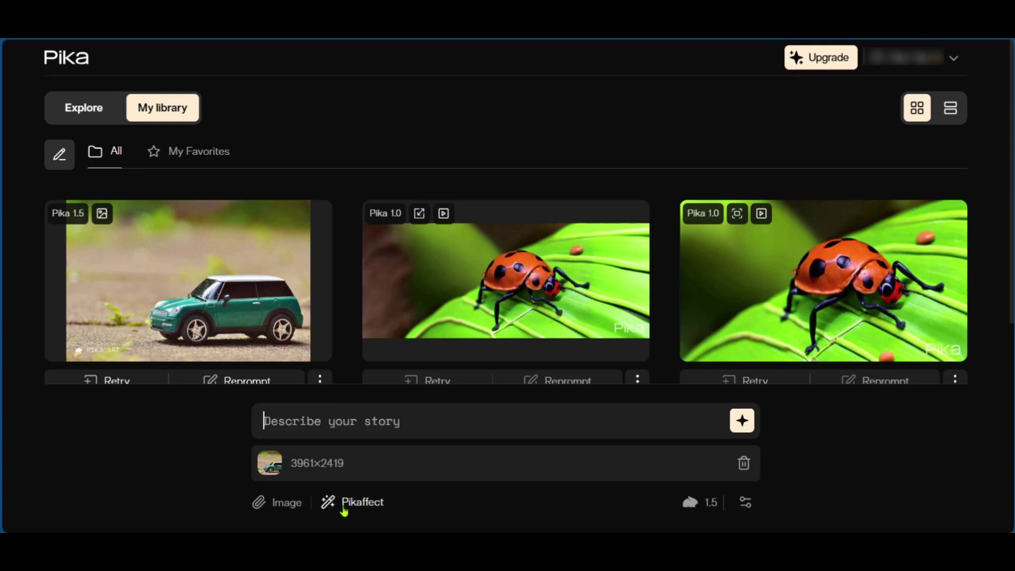
{"action": "left_click", "coordinate": [344, 508]}
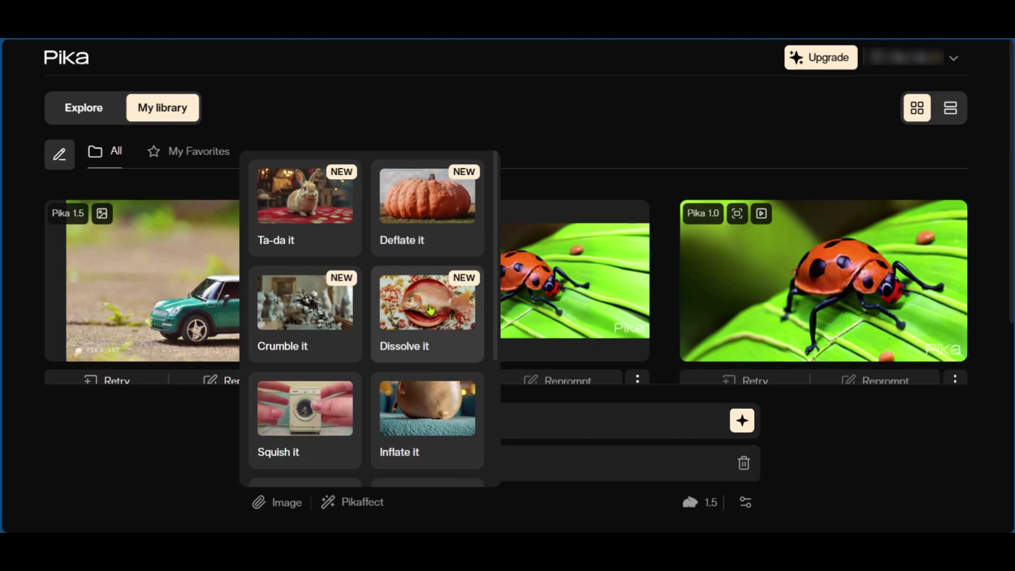
{"action": "left_click", "coordinate": [429, 312]}
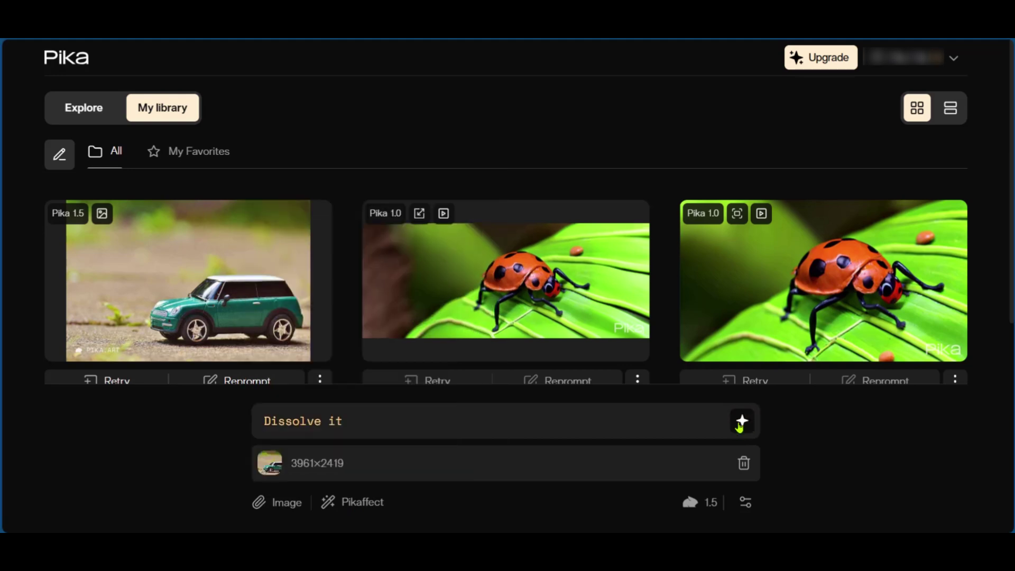
{"action": "left_click", "coordinate": [741, 423]}
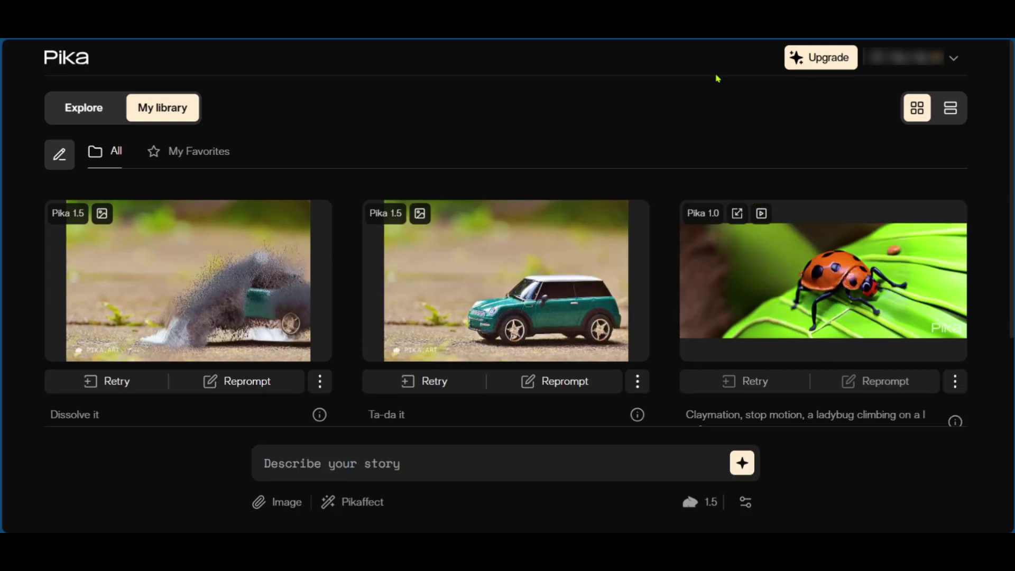
{"action": "mouse_move", "coordinate": [146, 331]}
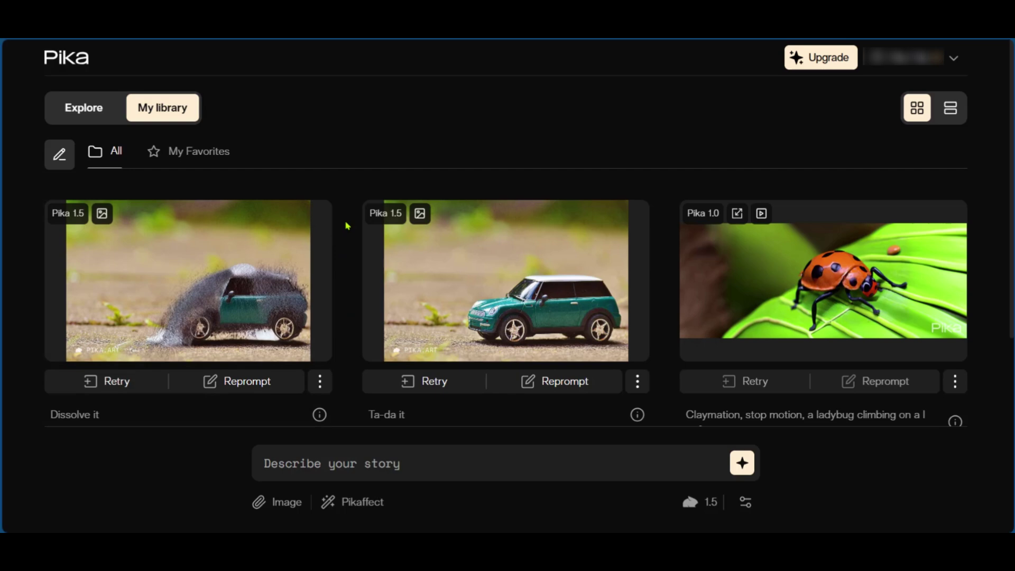
{"action": "mouse_move", "coordinate": [328, 261]}
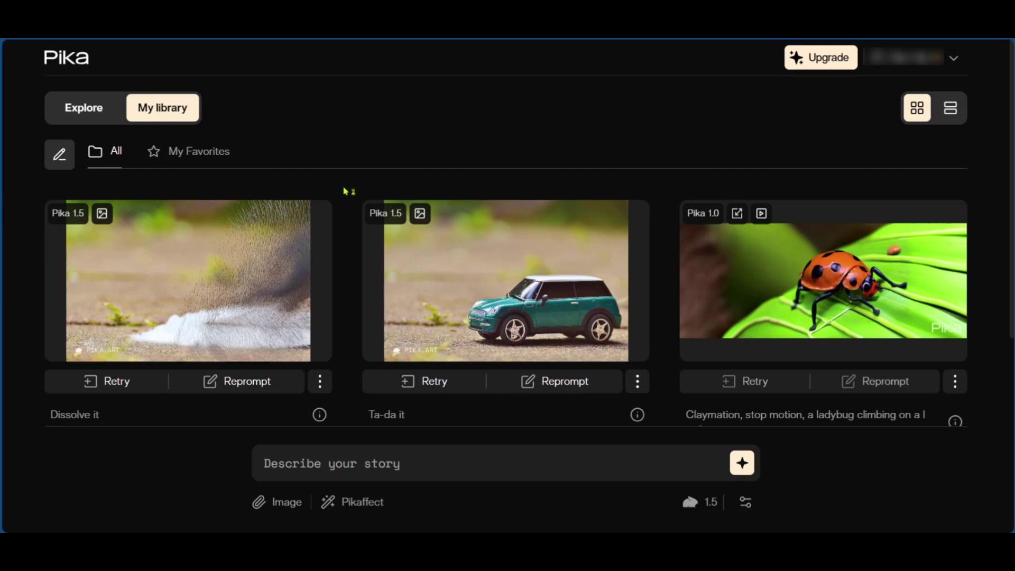
{"action": "mouse_move", "coordinate": [324, 218]}
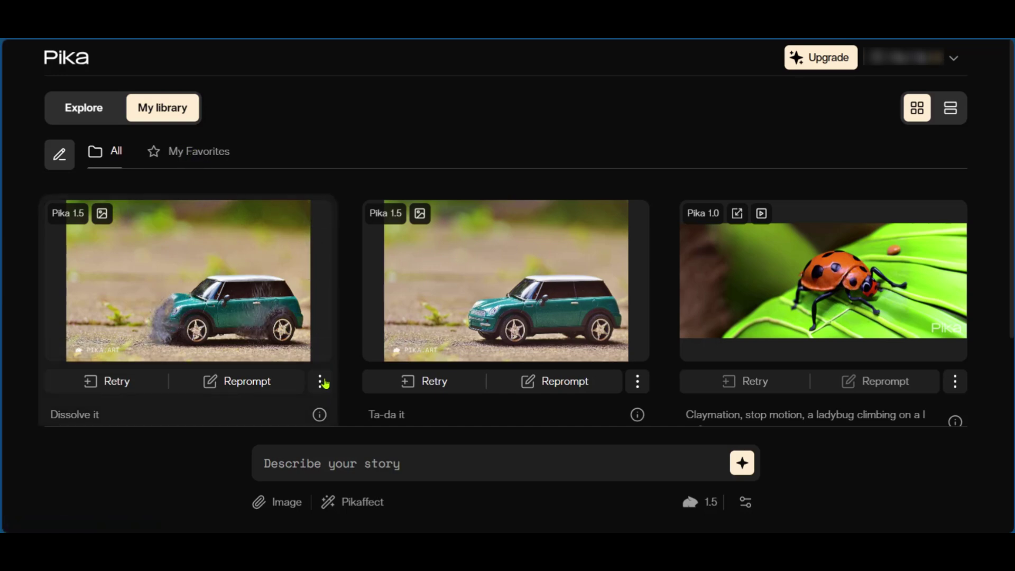
{"action": "left_click", "coordinate": [320, 382]}
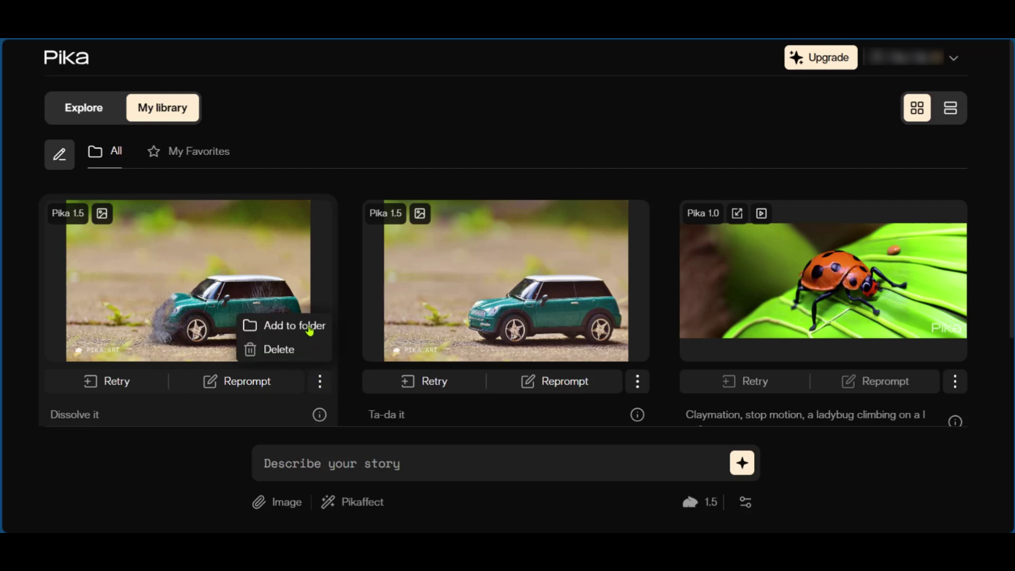
{"action": "left_click", "coordinate": [355, 138]}
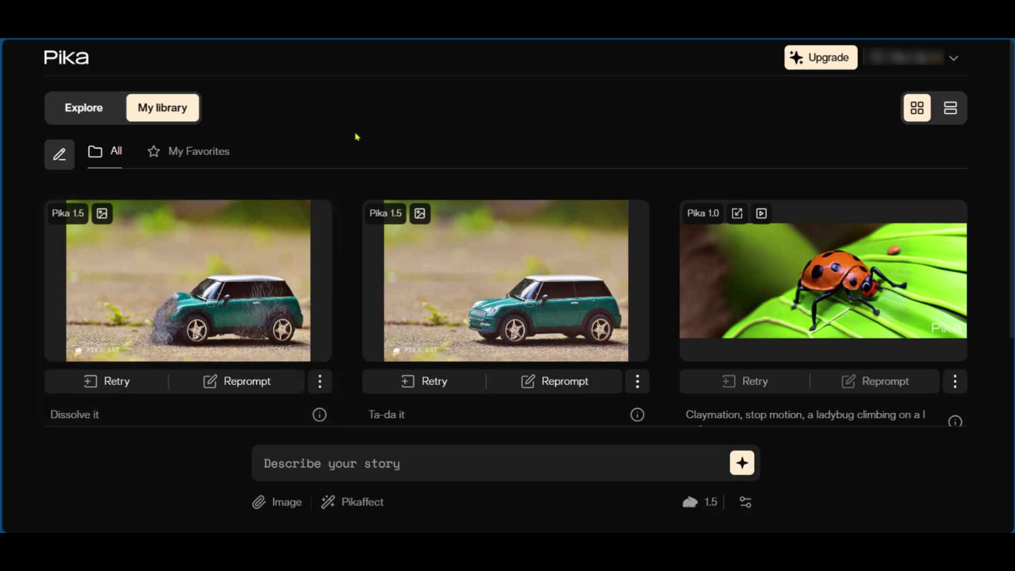